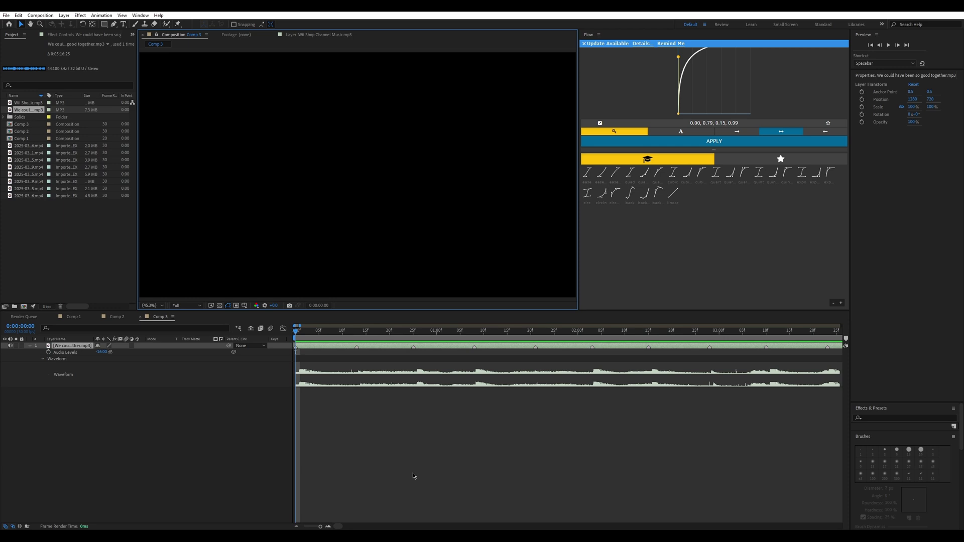
Zoom out and play the lo-fi track, then step one frame forward and back
left_click(296, 526)
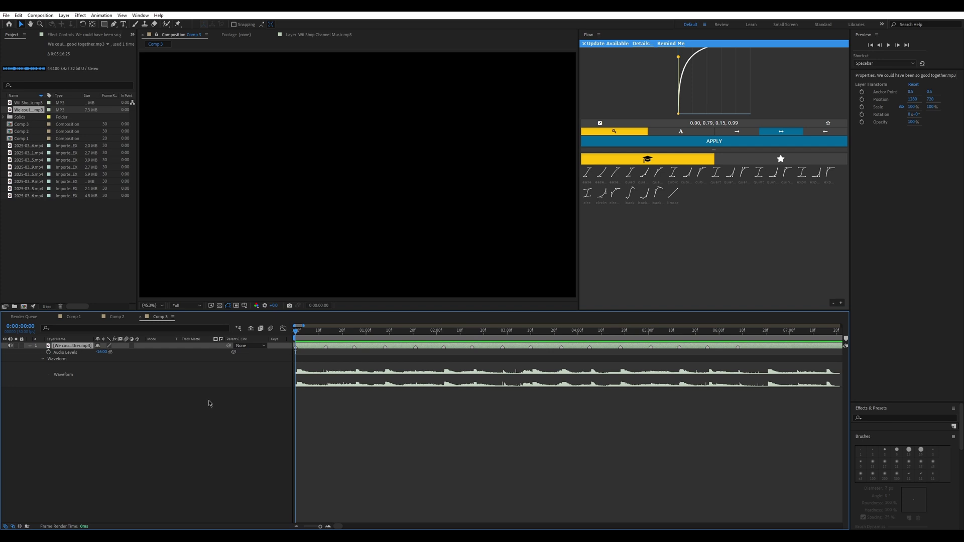
key("space")
key("space")
key("Page_Down")
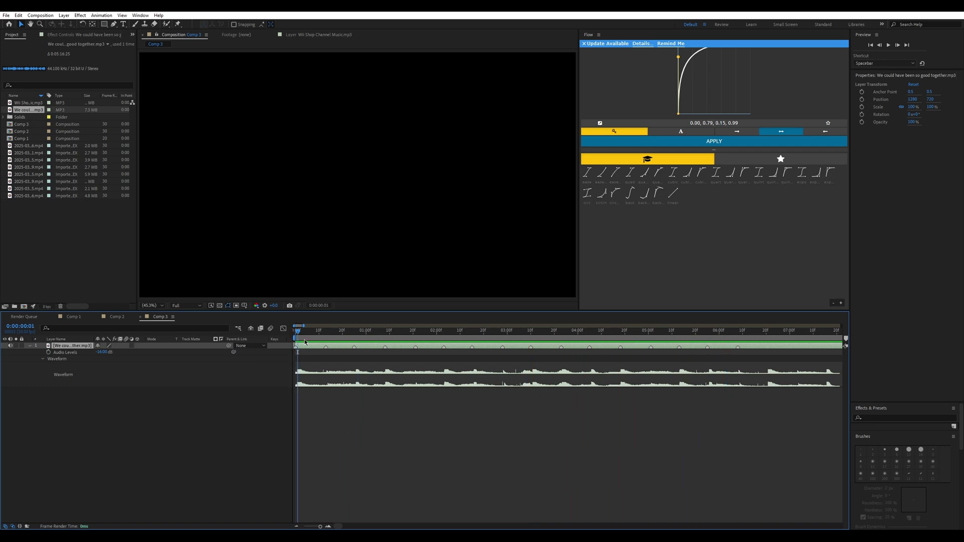
key("Page_Up")
Inspect the track's opening frames around 0:00:00:21 at several timeline zoom levels
left_click(328, 526)
left_click_drag(311, 333, 296, 345)
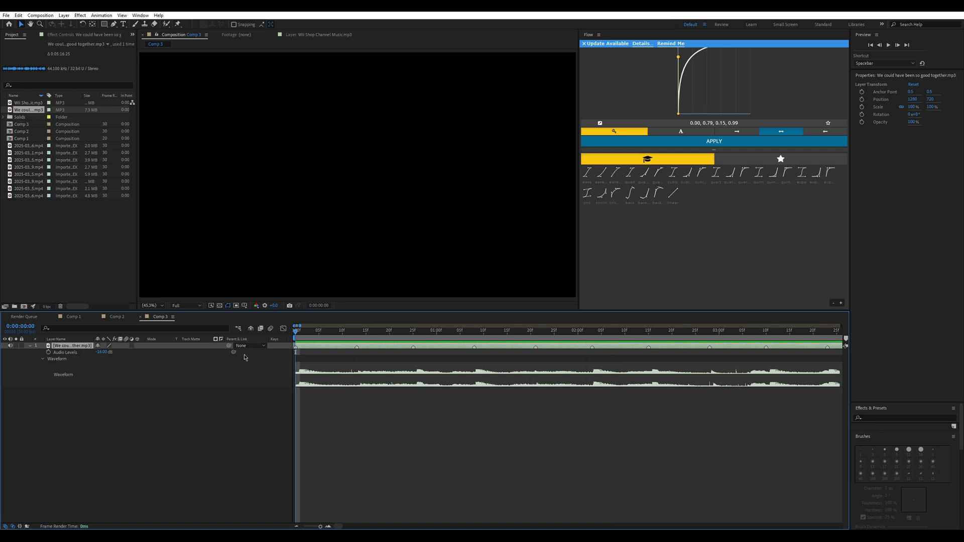
left_click(296, 526)
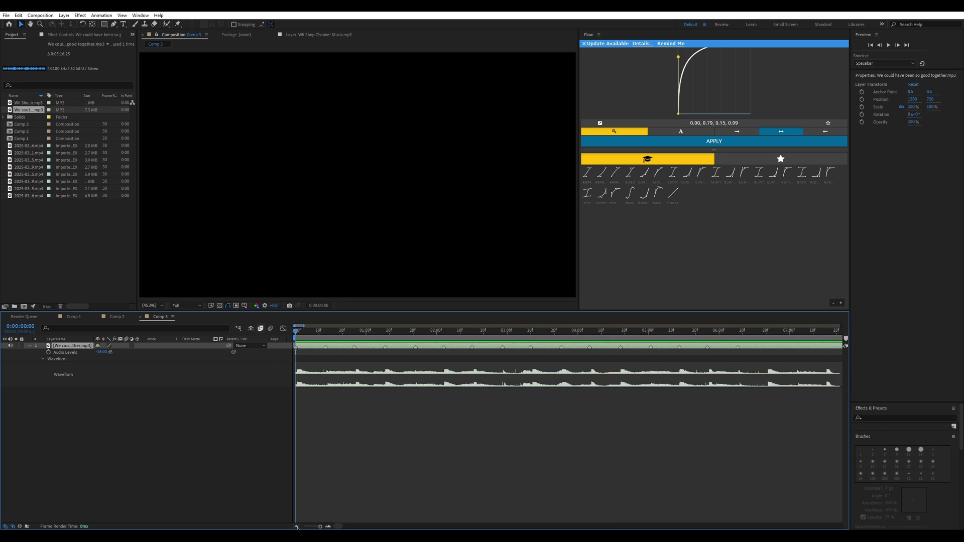
left_click(328, 526)
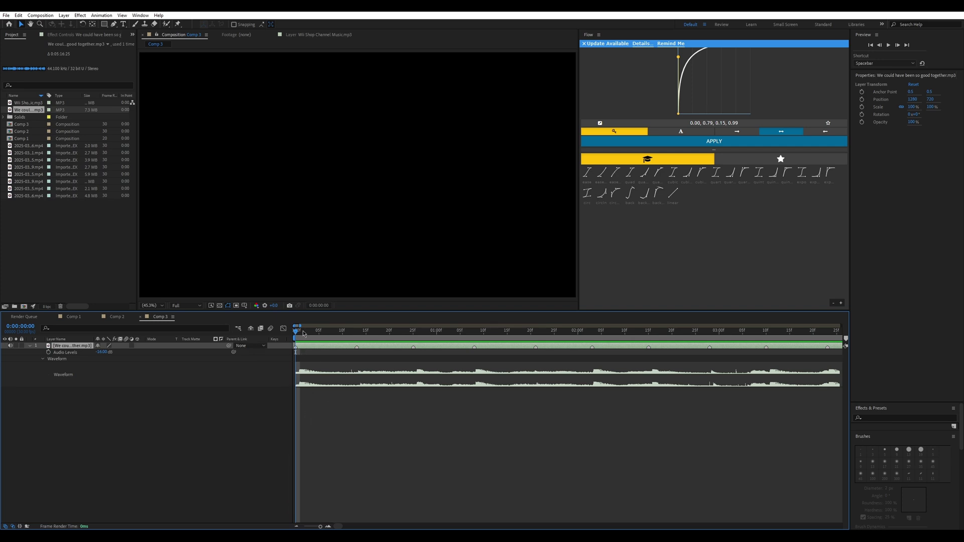
mouse_move(299, 335)
left_mouse_down()
mouse_move(313, 336)
mouse_move(289, 339)
left_mouse_up()
left_click(296, 526)
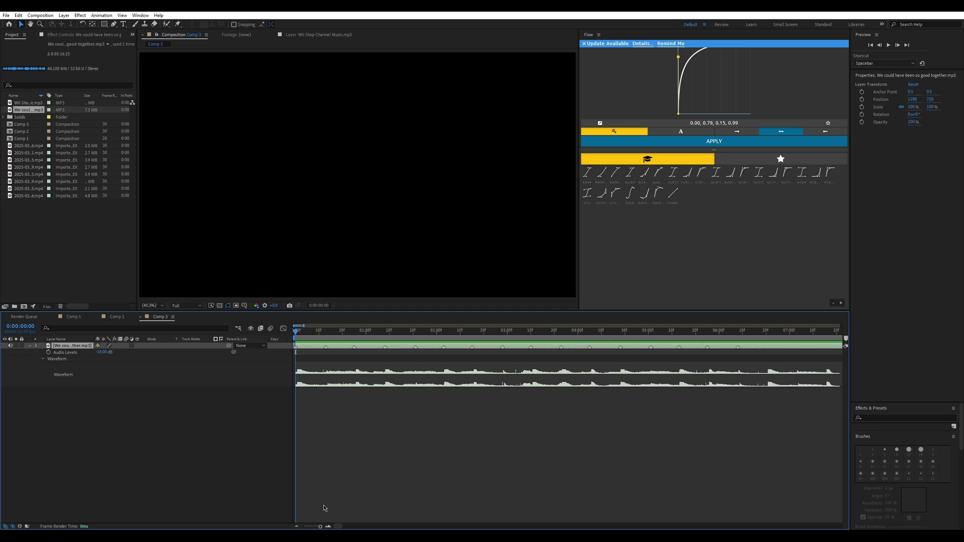
Play the track and pin down the first beat near frame 13
key("space")
key("space")
left_click_drag(325, 331, 354, 333)
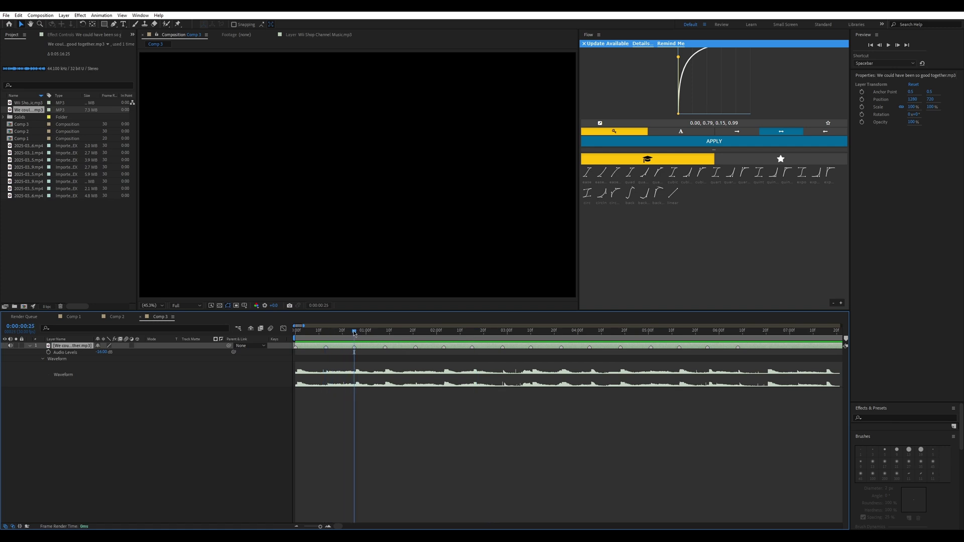
left_click_drag(355, 333, 326, 341)
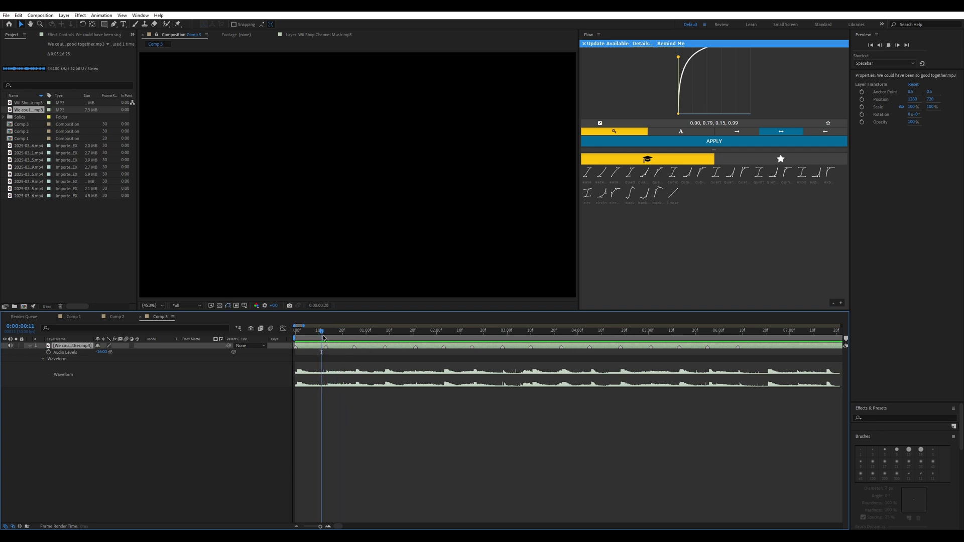
left_click_drag(326, 338, 323, 339)
key("Home")
At frame-level zoom, inspect the first beat marker and scrub the gaps between beats
key("equal")
key("equal")
left_click_drag(388, 330, 418, 330)
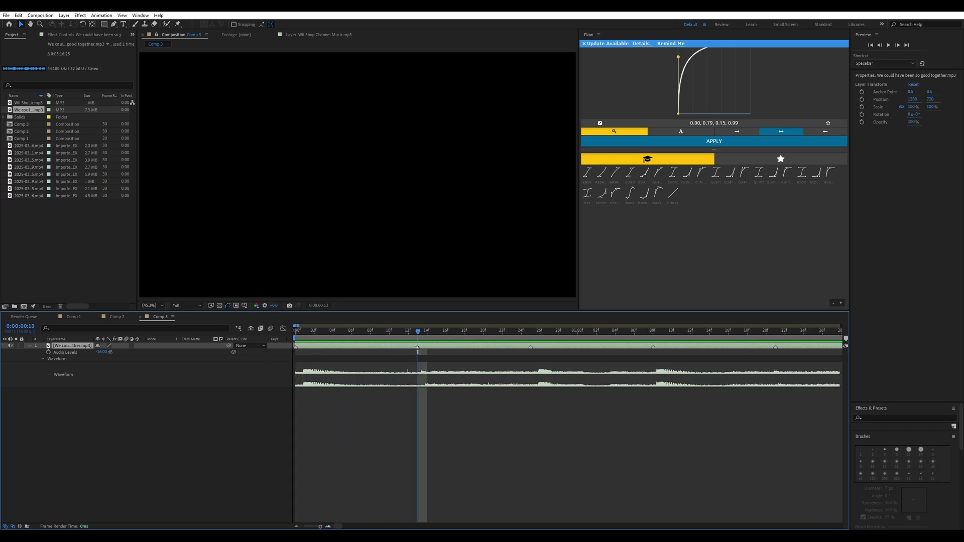
right_click(418, 348)
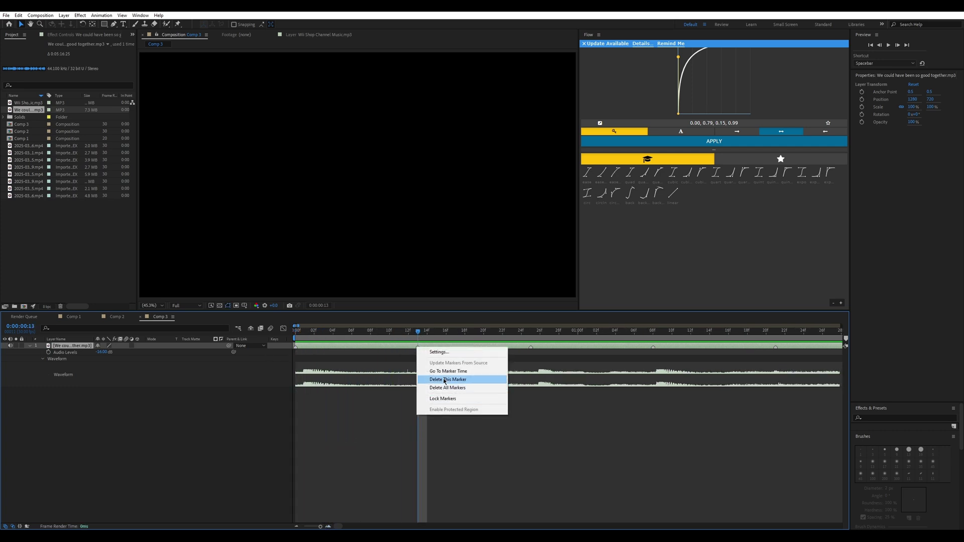
left_click(465, 499)
left_click_drag(483, 331, 421, 339)
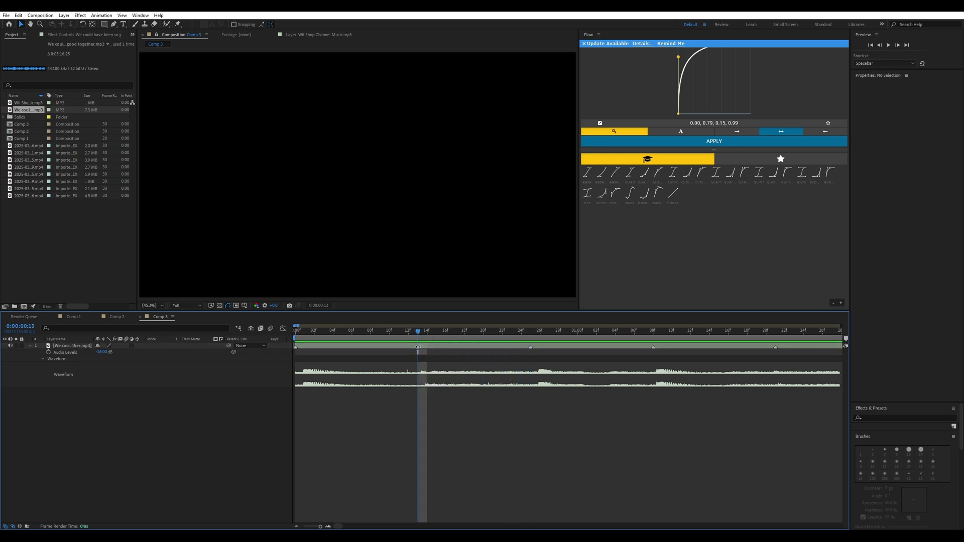
right_click(418, 348)
left_click(455, 379)
key("Home")
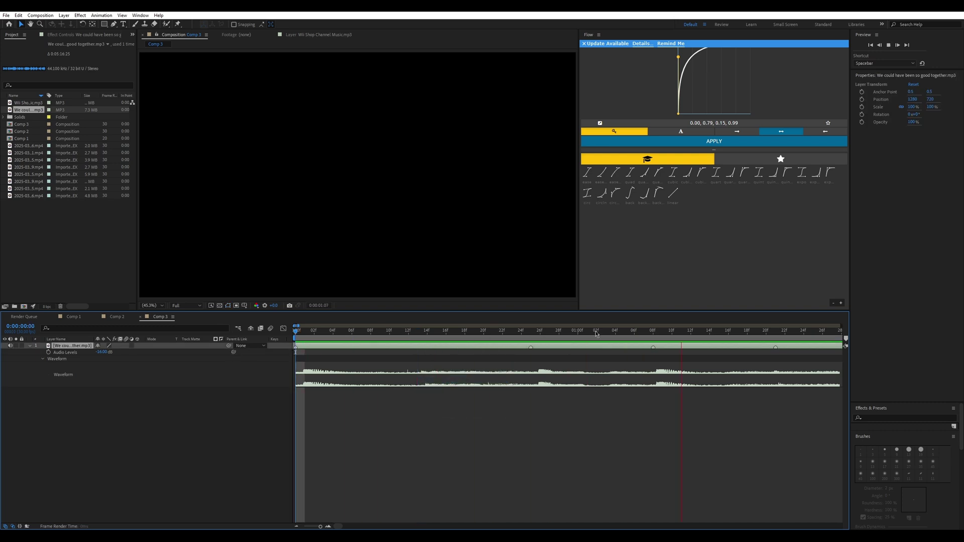
Preview the track at a three-second zoom and delete the marker at 0:00:01:07
key("space")
left_click(297, 527)
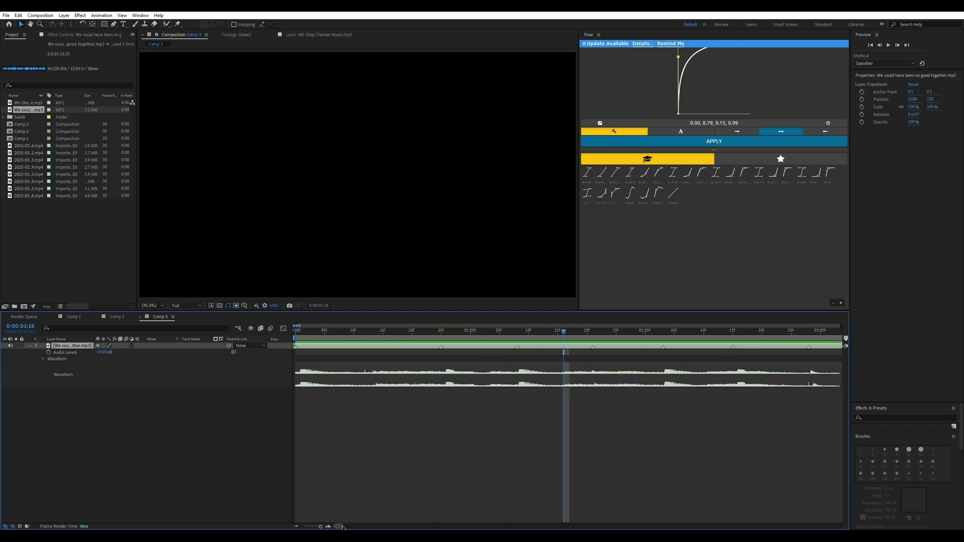
key("space")
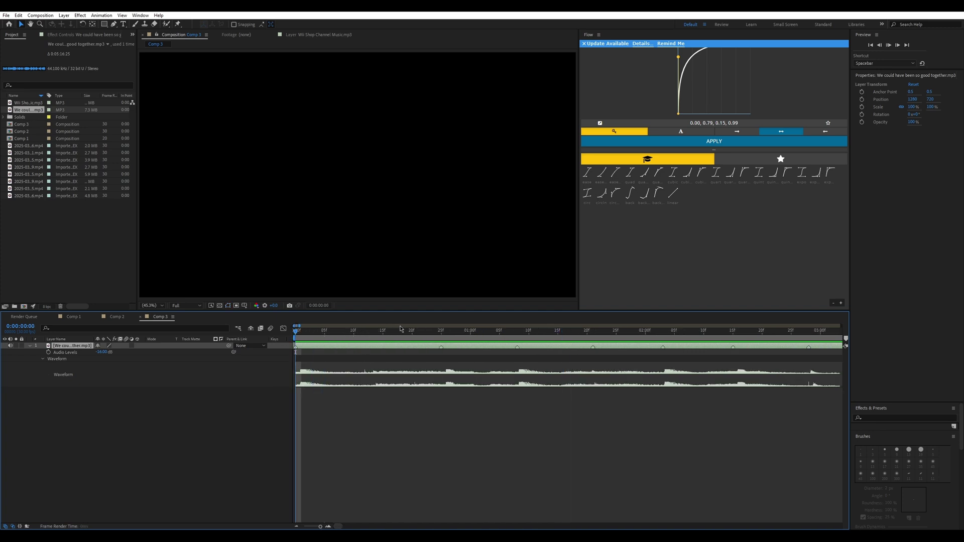
left_click_drag(441, 332, 592, 335)
right_click(593, 351)
left_click(612, 377)
Add a marker at 0:00:02:26, then remove it again
left_click_drag(594, 332, 809, 339)
key("KP_Multiply")
right_click(809, 348)
left_click(824, 380)
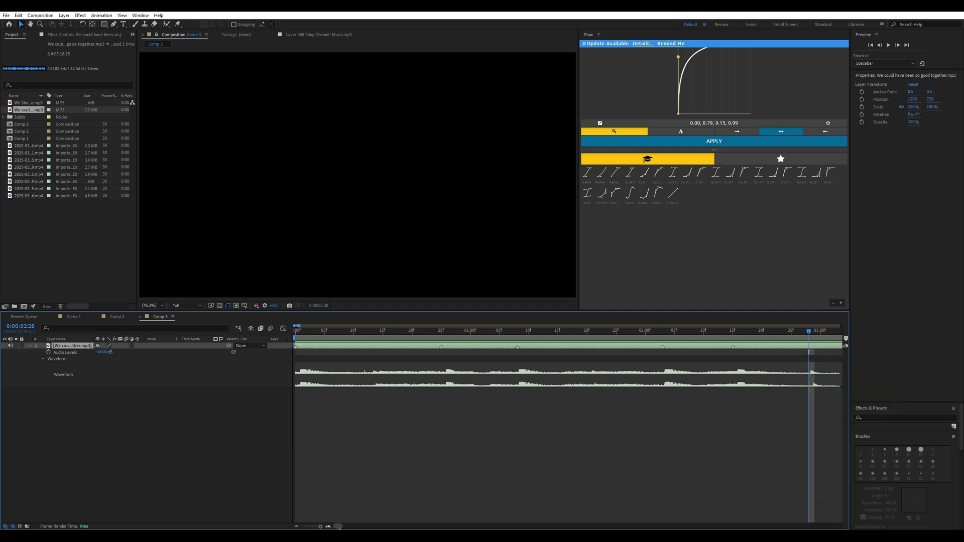
scroll(439, 393, "right", 5)
Jump to 0:00:03:29, then run a quick preview around 0:00:00:11
left_click(296, 526)
left_click_drag(308, 337, 226, 354)
left_click(328, 527)
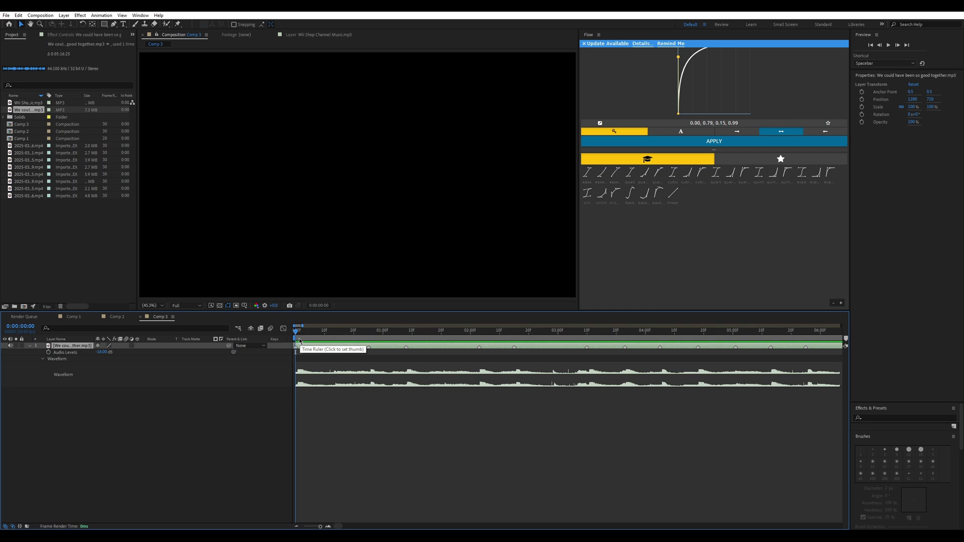
key("space")
key("space")
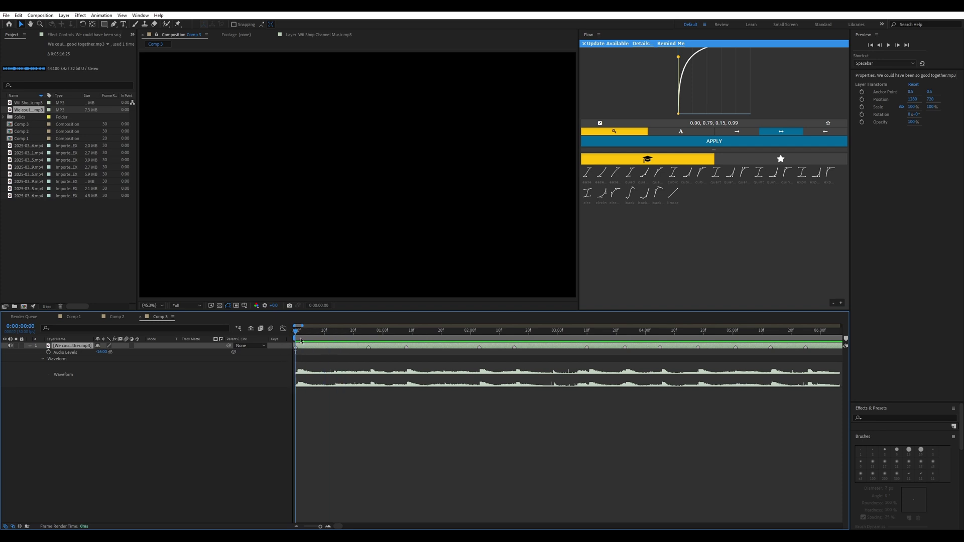
left_click_drag(330, 333, 328, 333)
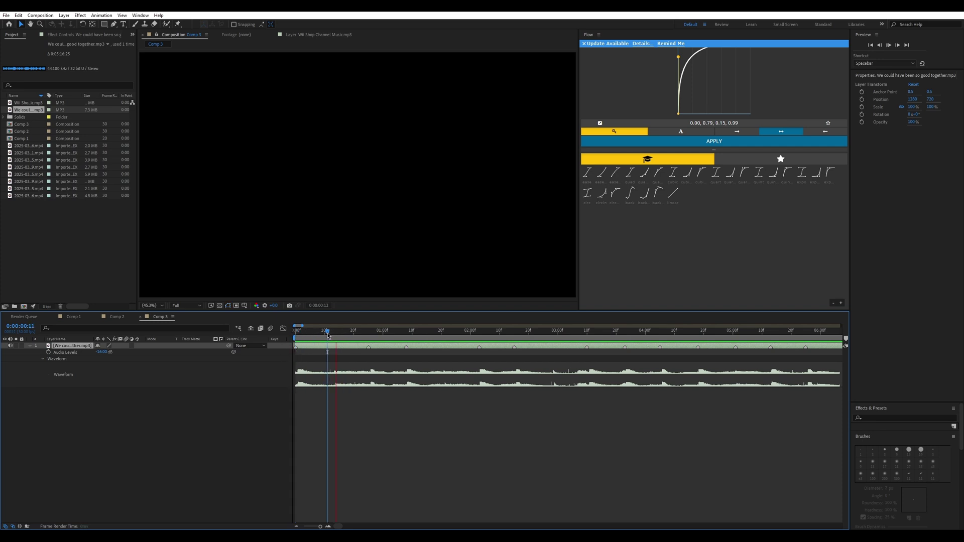
key("space")
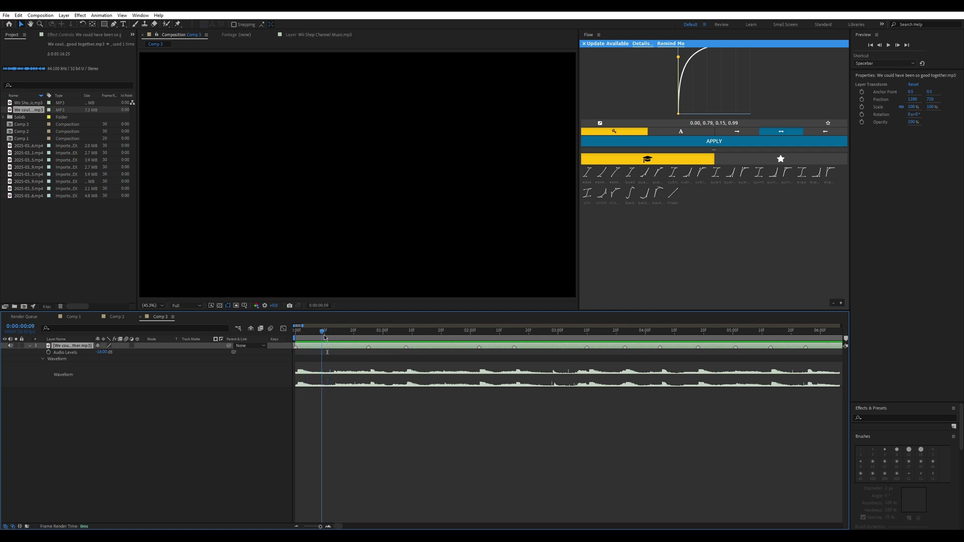
Preview from 0:00:00:25 to 0:00:03:10, then move the current time to 0:00:03:29
left_click_drag(331, 338, 370, 332)
key("space")
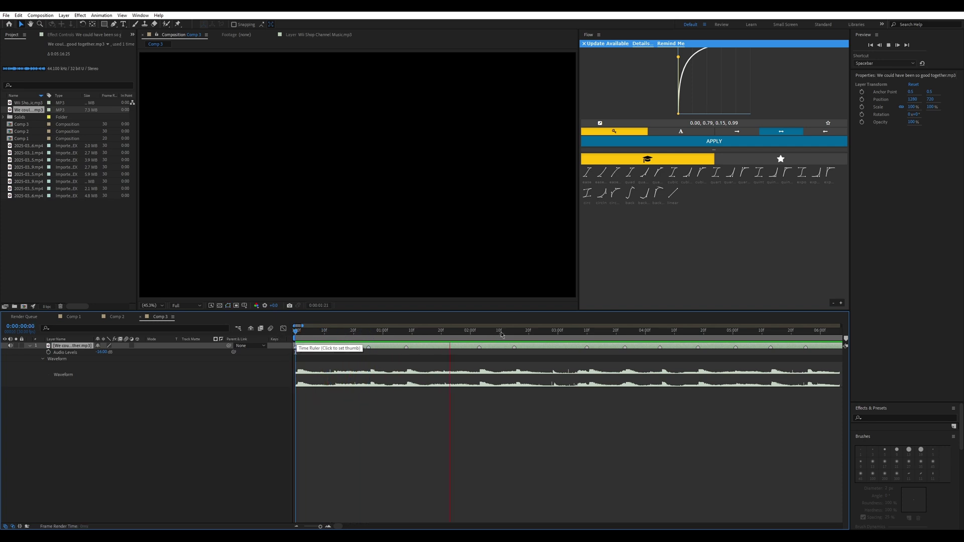
key("space")
left_click_drag(638, 335, 294, 336)
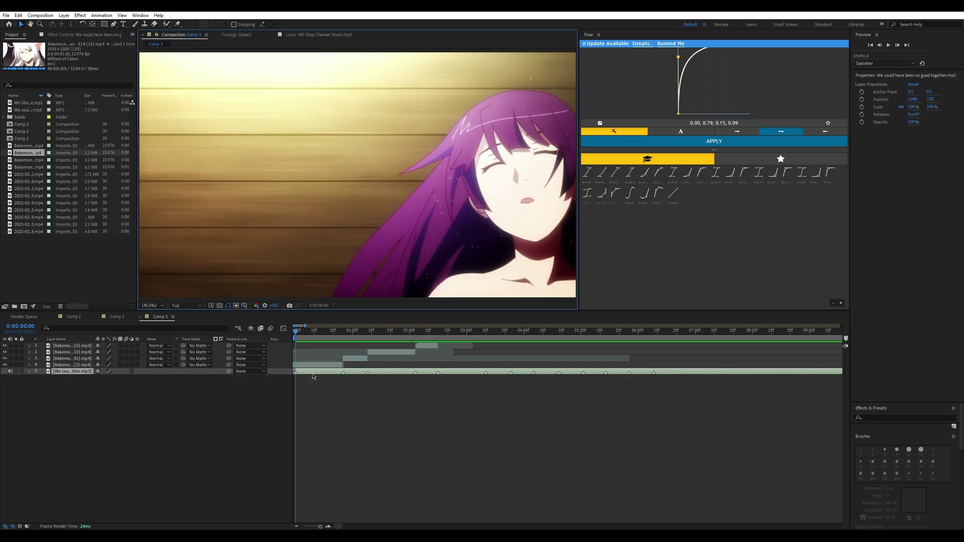
Scrub through the anime clips to check the eye close-up cut, ending at the edit's start
left_click_drag(296, 331, 437, 339)
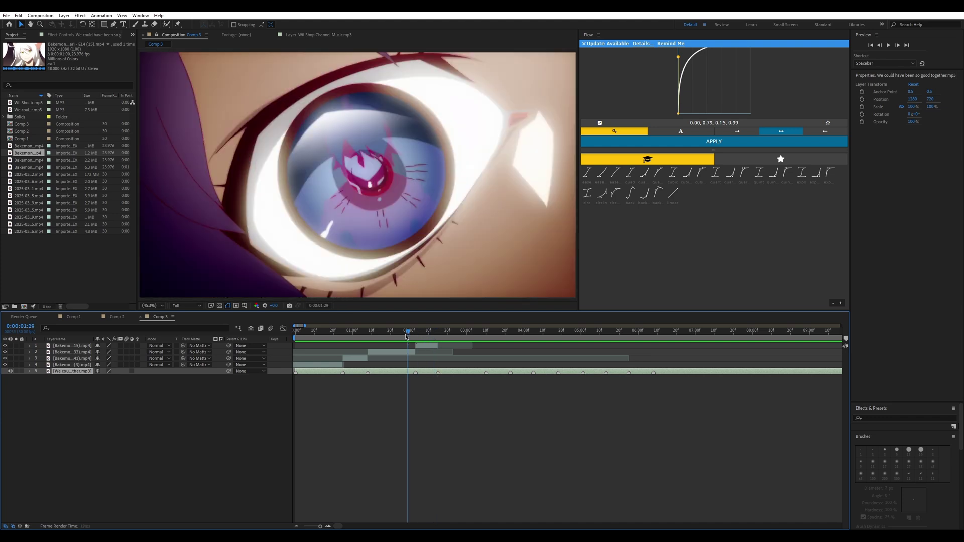
left_click_drag(404, 337, 294, 335)
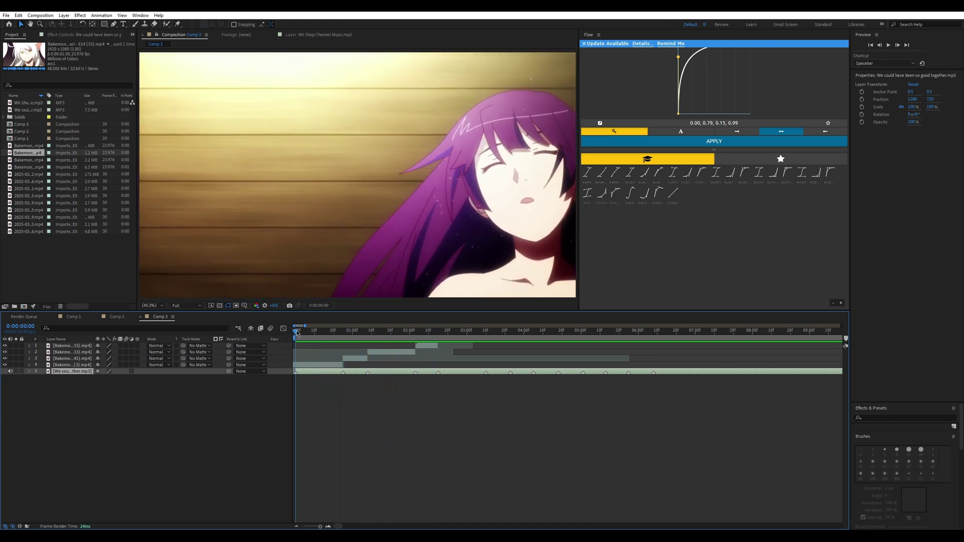
left_click_drag(312, 338, 345, 340)
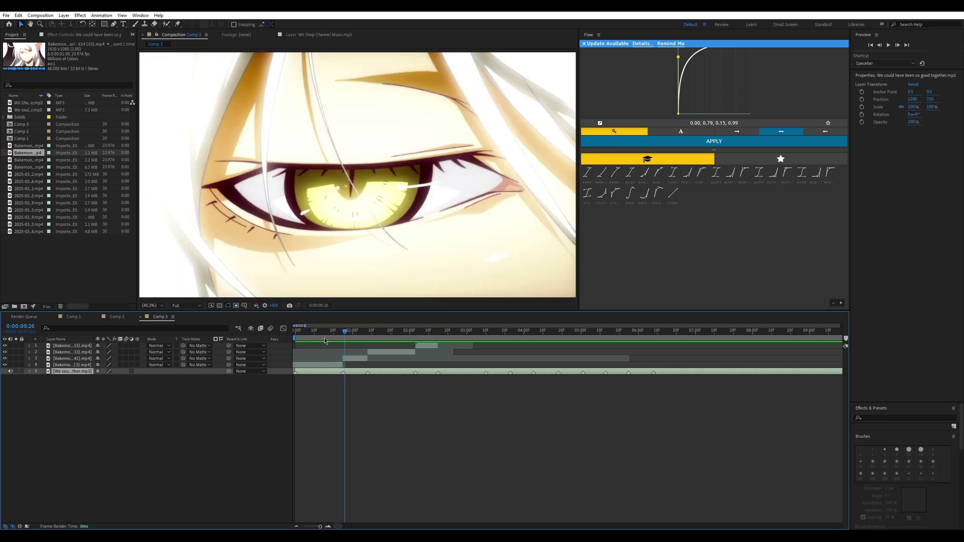
left_click_drag(324, 336, 296, 339)
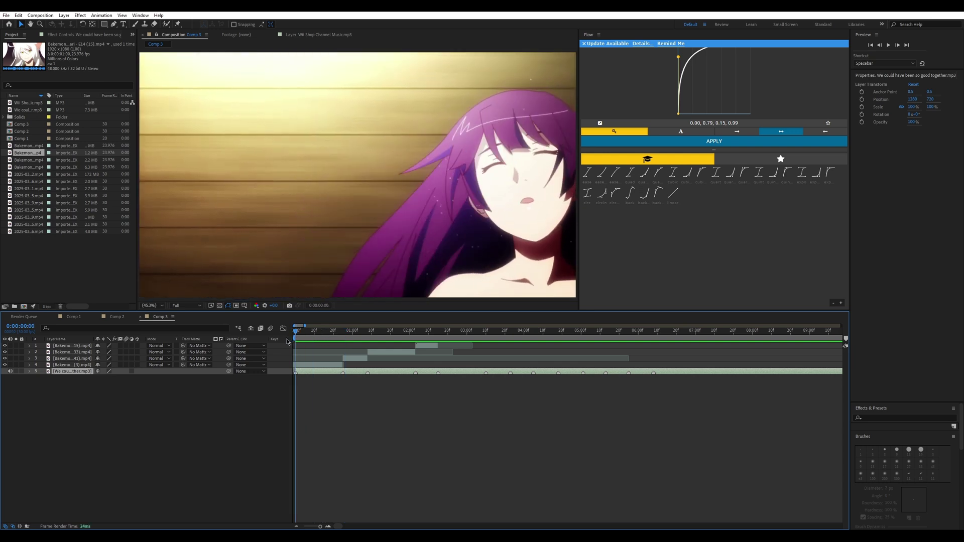
Open the music track's layer view, return to Comp 3, and preview the beat-cut clips
double_click(307, 374)
left_click(181, 37)
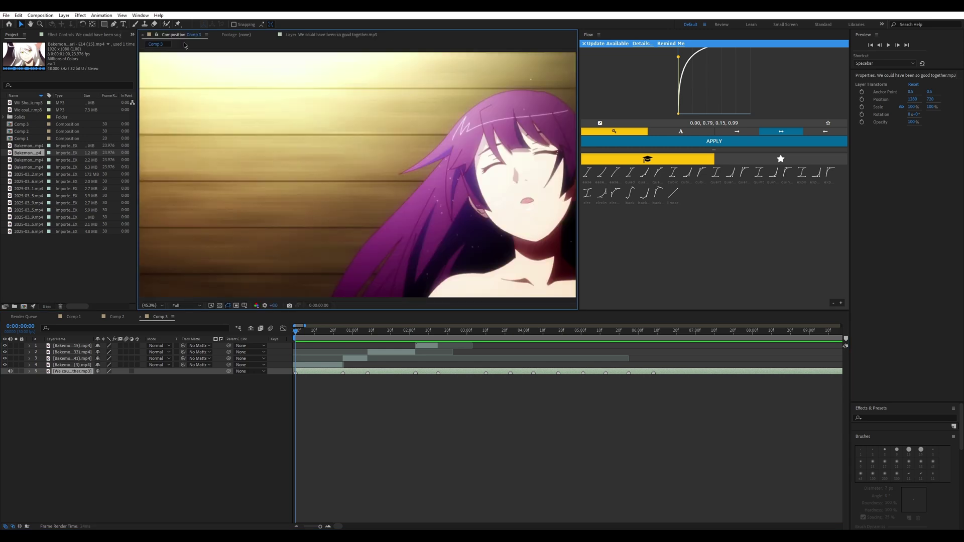
left_click(304, 373)
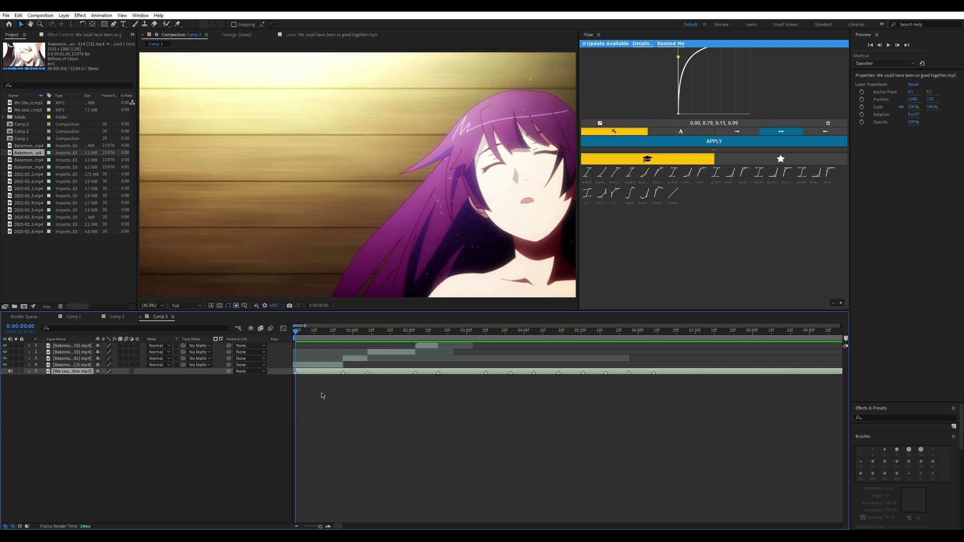
key("space")
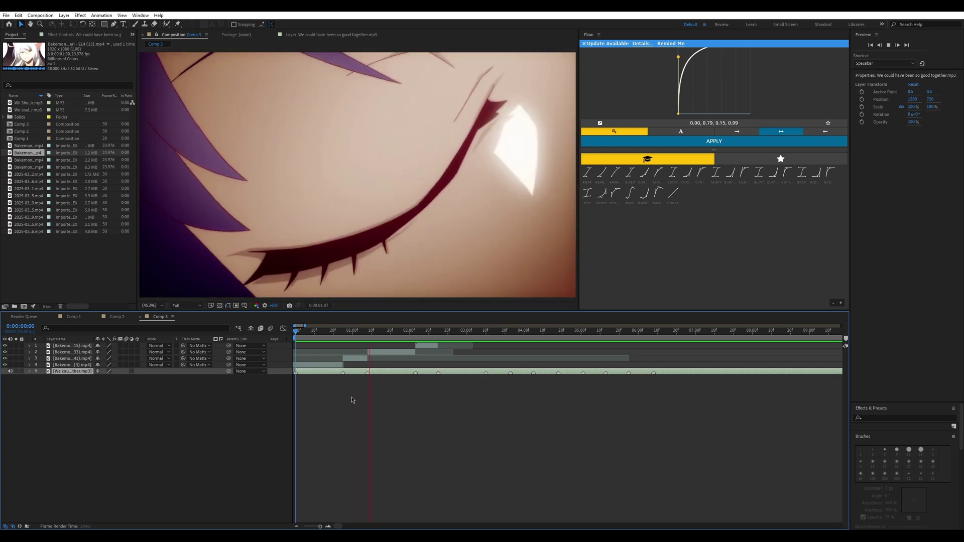
Scrub to the eye close-up and check the frames around the cut at 0:00:01:21
left_click_drag(408, 332, 318, 341)
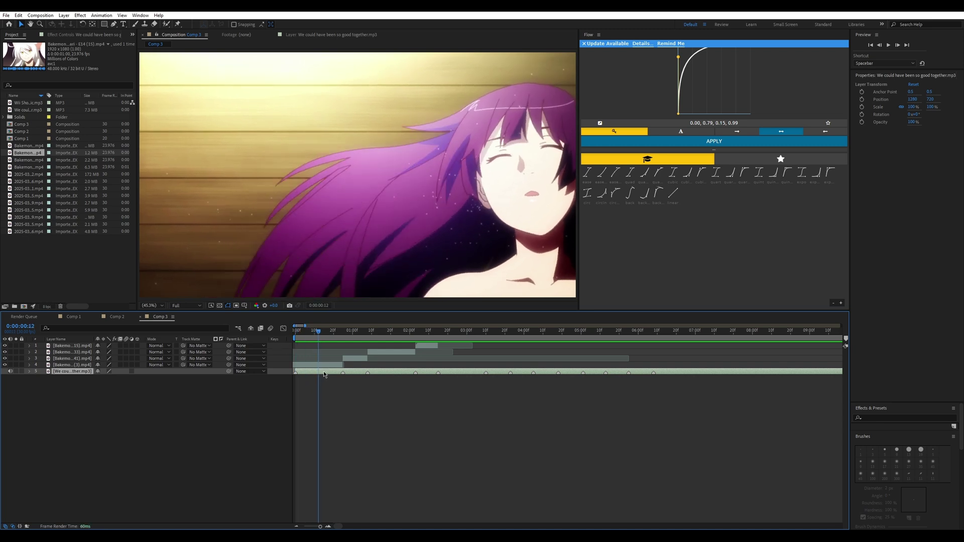
left_click_drag(310, 335, 390, 347)
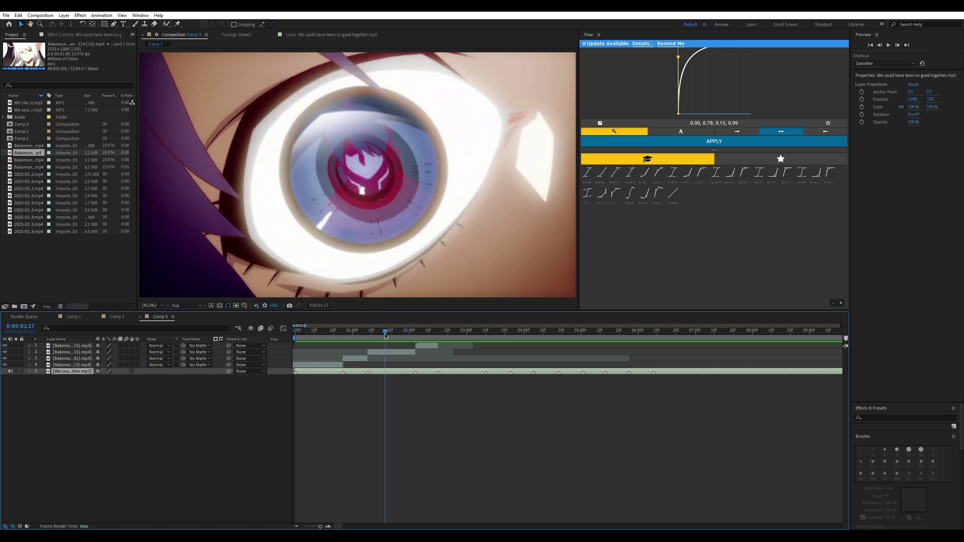
mouse_move(391, 339)
left_mouse_down()
mouse_move(360, 339)
mouse_move(393, 338)
left_mouse_up()
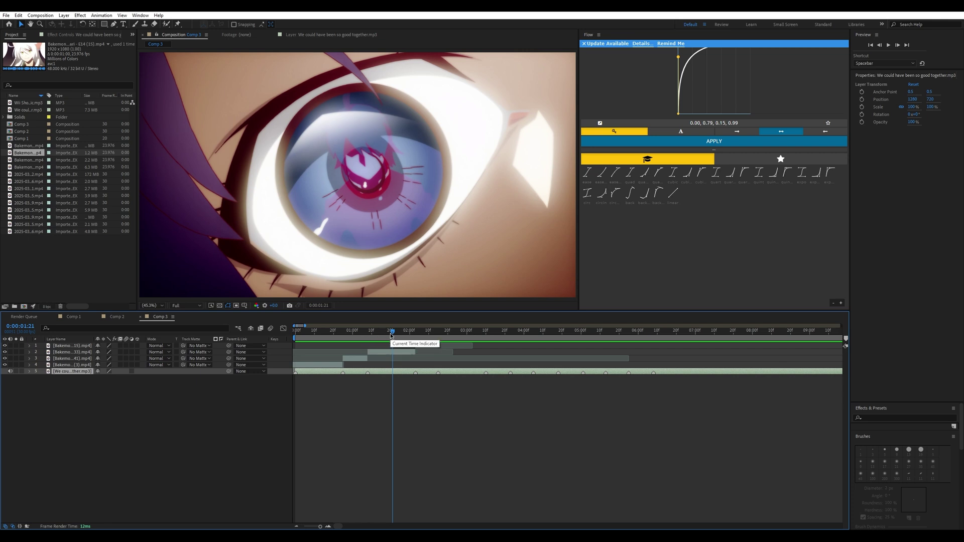
left_click_drag(391, 335, 391, 335)
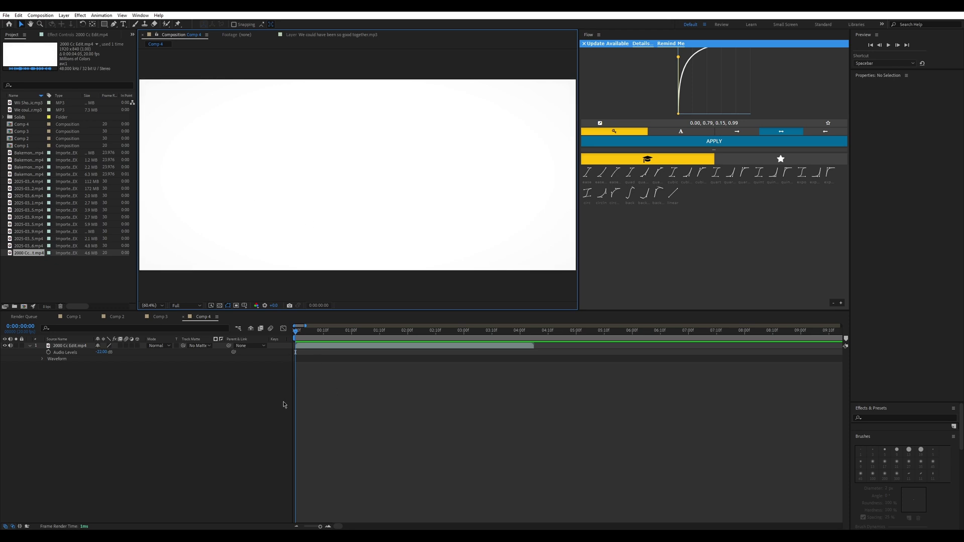
Set the 2000 Cc Edit.mp4 layer's Audio Levels to -24 dB and preview the edit
left_click(328, 527)
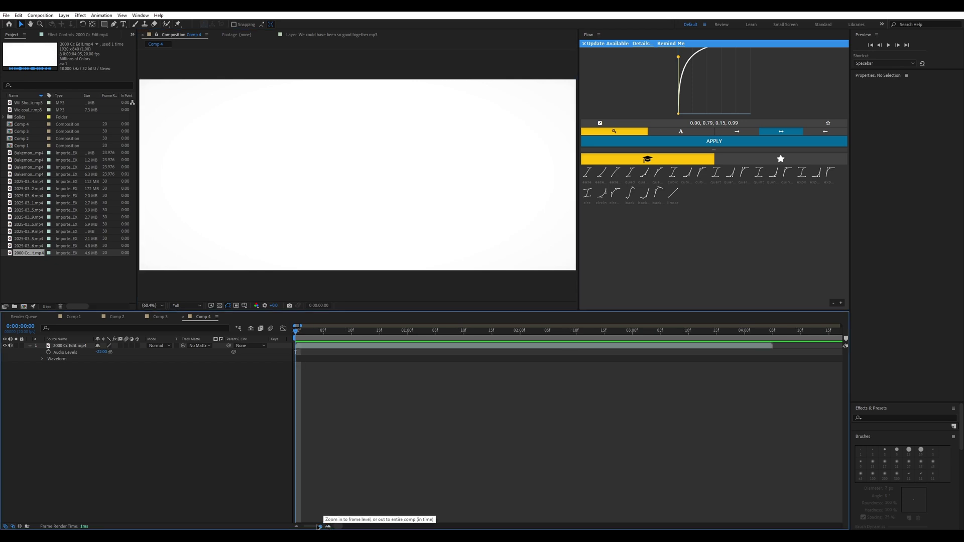
left_click(296, 526)
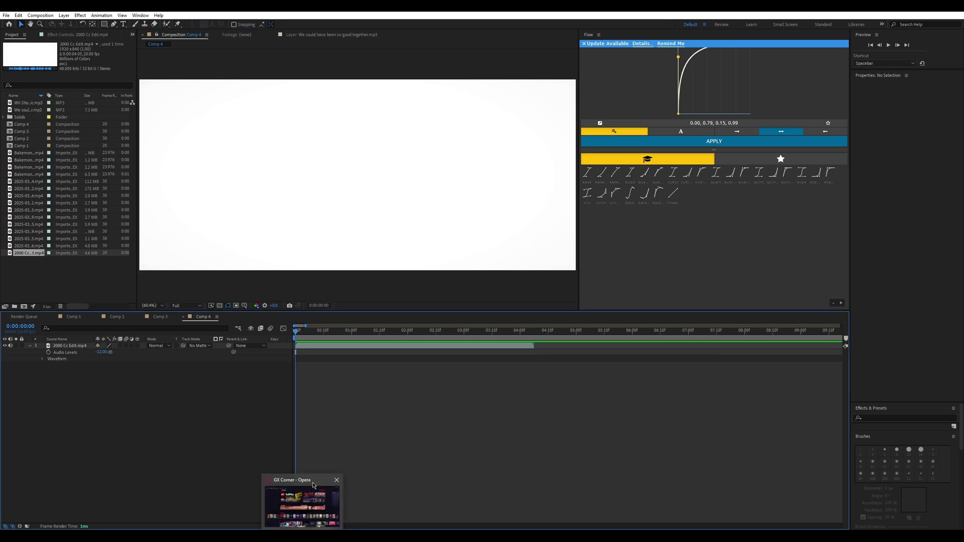
left_click_drag(100, 352, 99, 410)
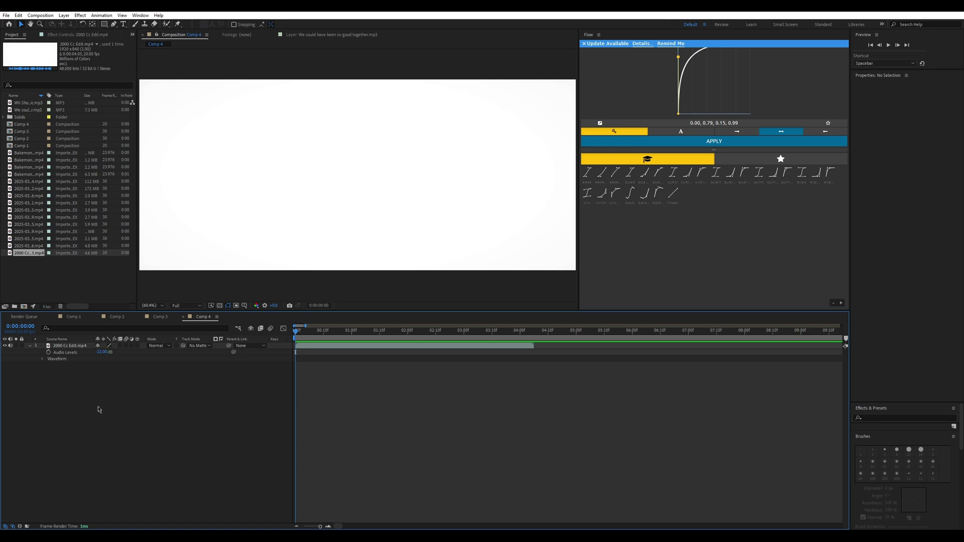
left_click(100, 352)
type("-24")
key("Return")
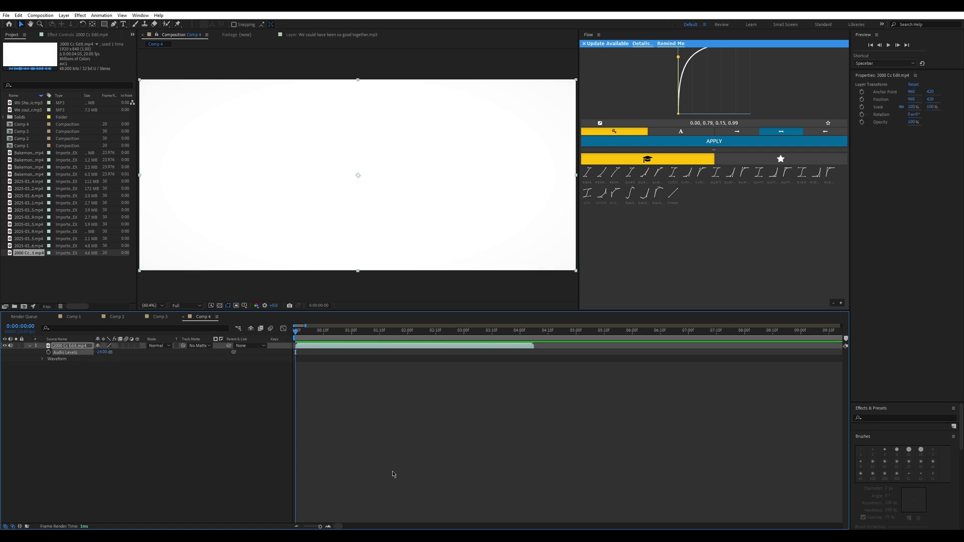
key("space")
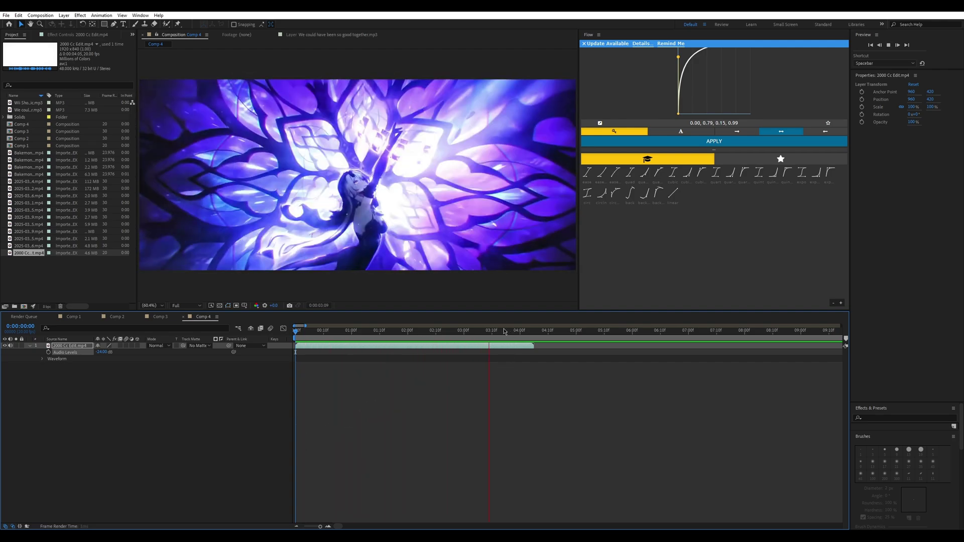
left_click(344, 330)
left_click_drag(344, 324, 368, 325)
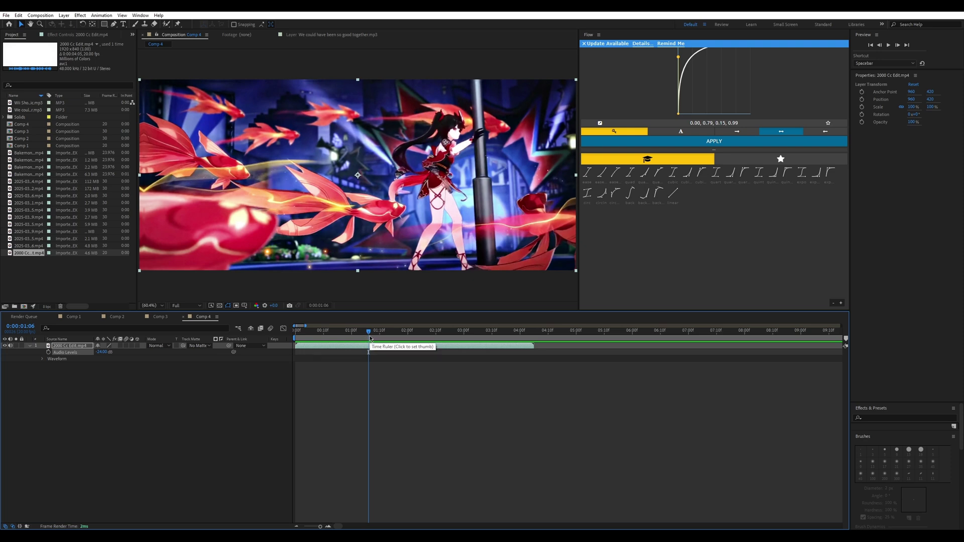
left_click_drag(370, 339, 511, 346)
Preview the first edit from two seconds, then scrub it from 0:00:01:18 to 0:00:03:05
left_click(407, 350)
key("space")
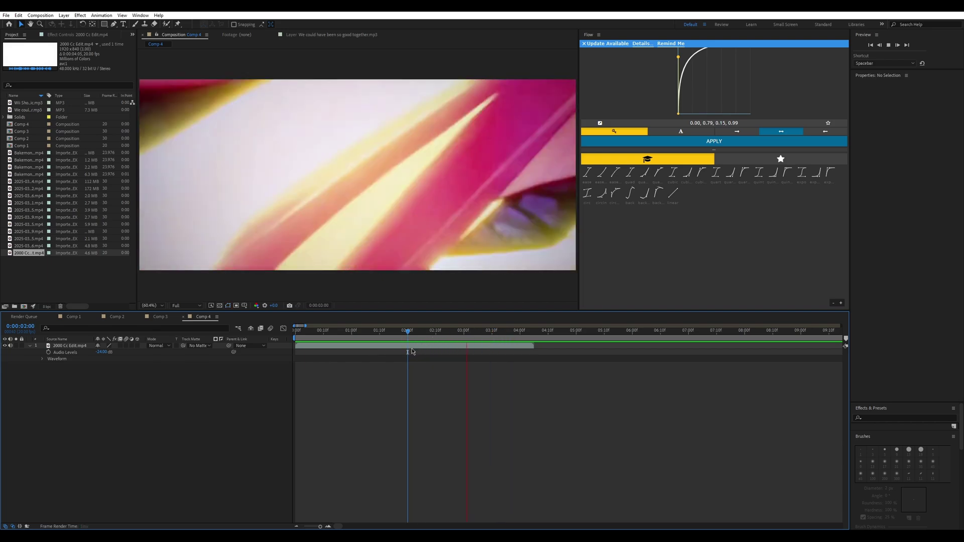
key("space")
left_click(403, 346)
left_click_drag(404, 347, 446, 353)
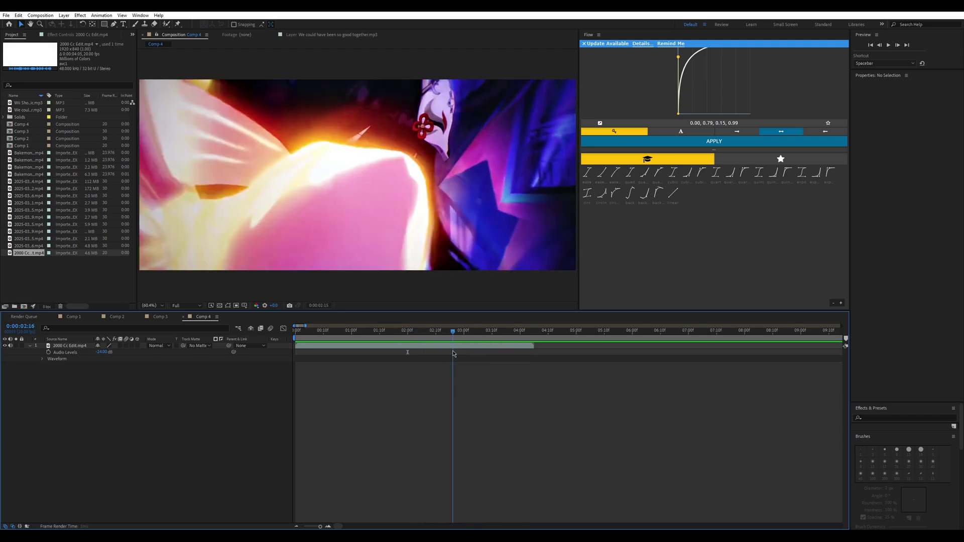
left_click_drag(453, 354, 486, 340)
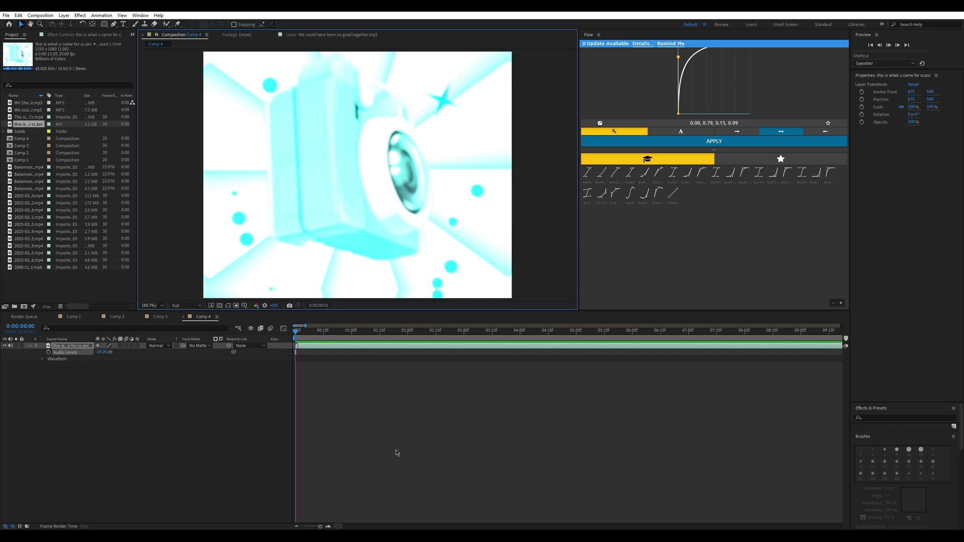
Preview the second example edit and return to its first frame
key("space")
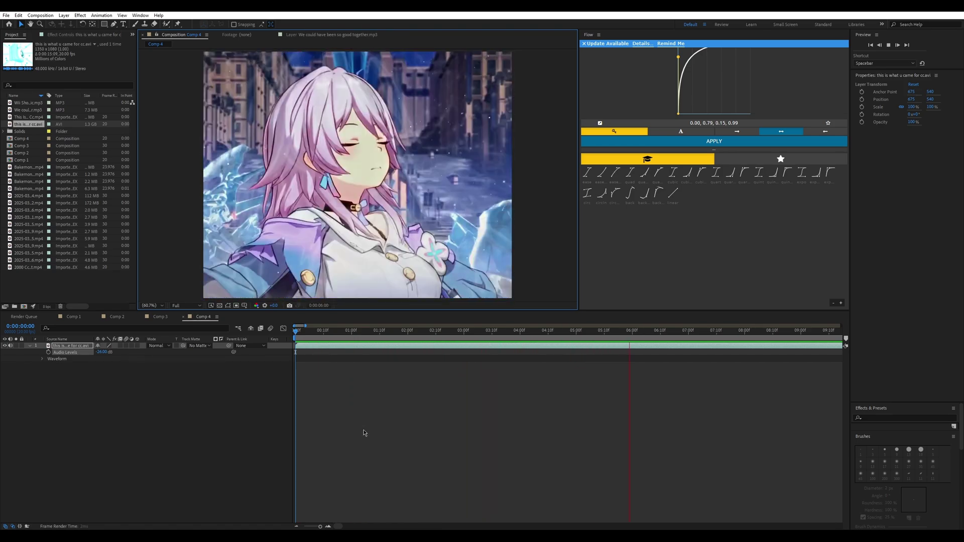
left_click_drag(362, 335, 361, 387)
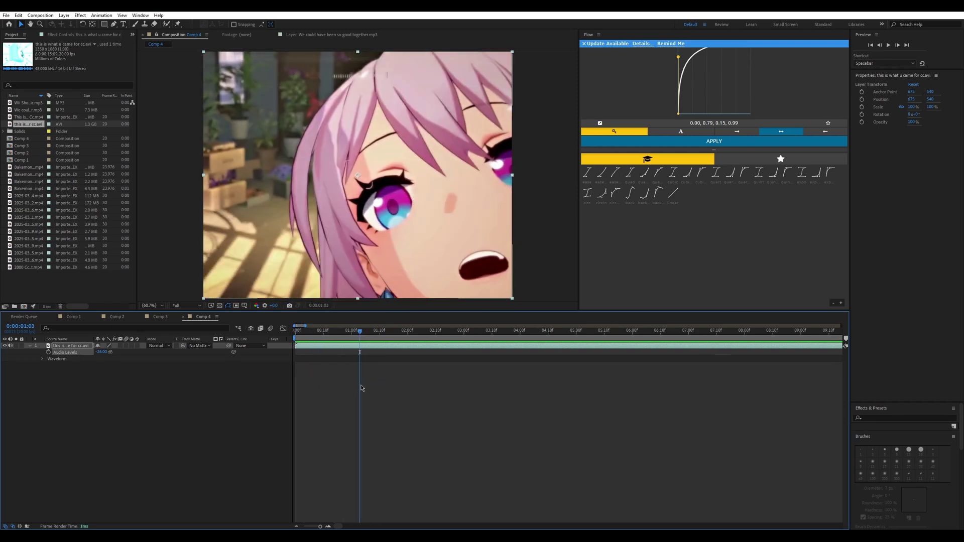
left_click_drag(357, 333, 304, 348)
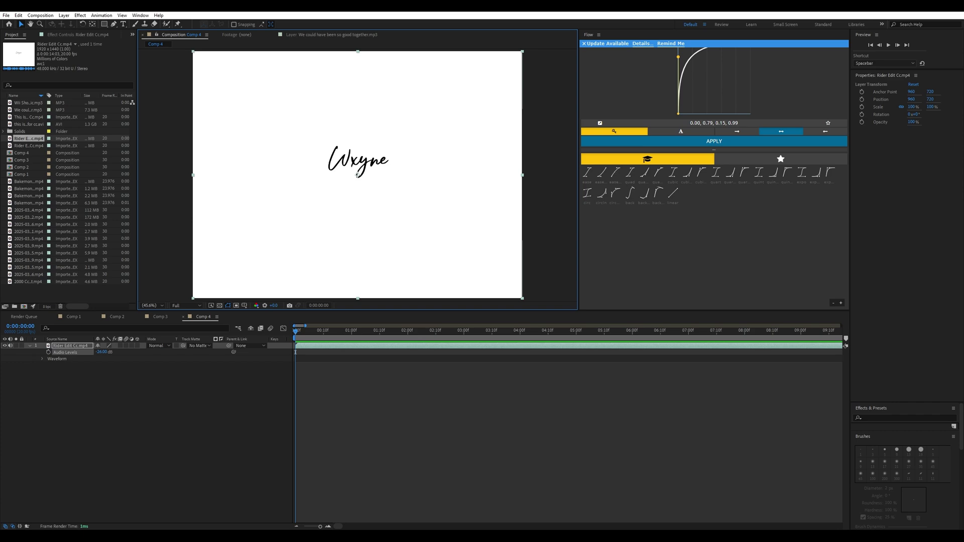
key("space")
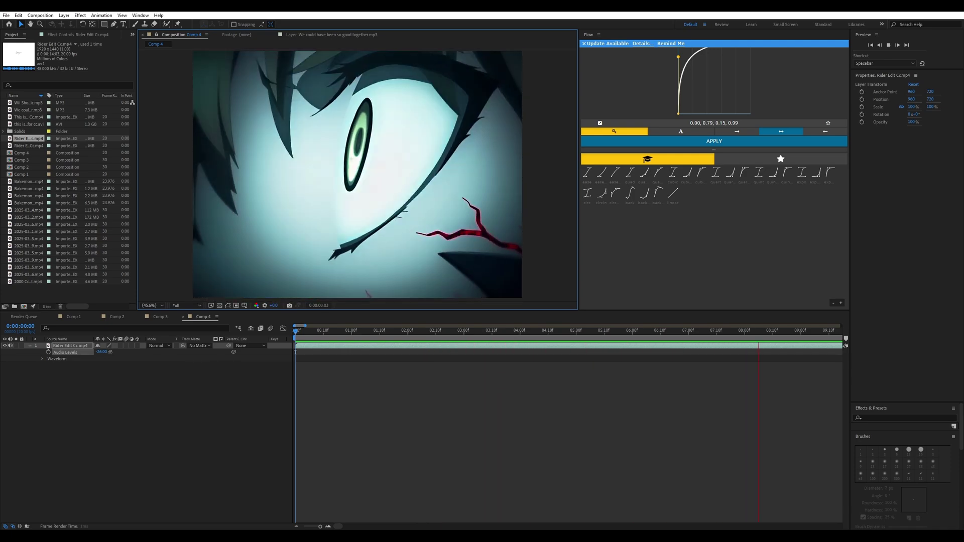
key("space")
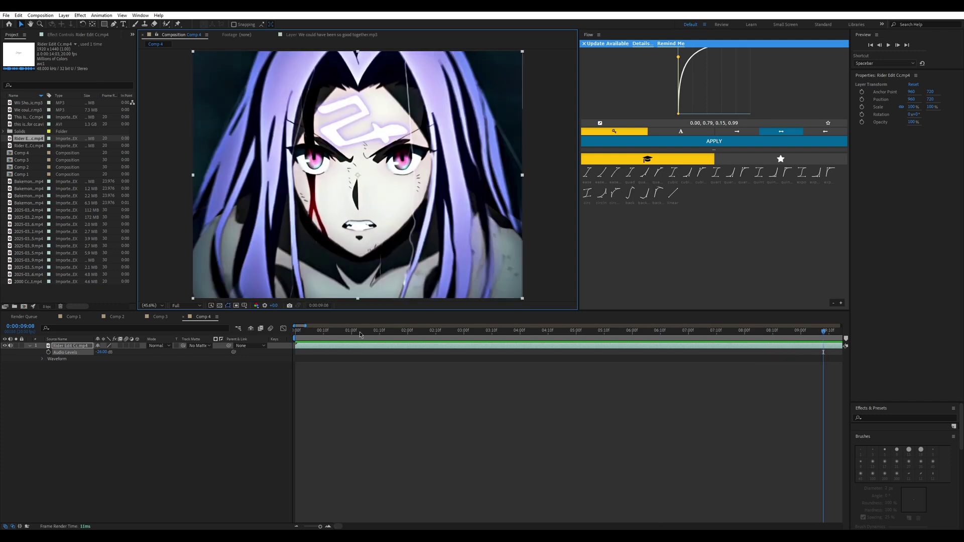
left_click_drag(359, 331, 485, 376)
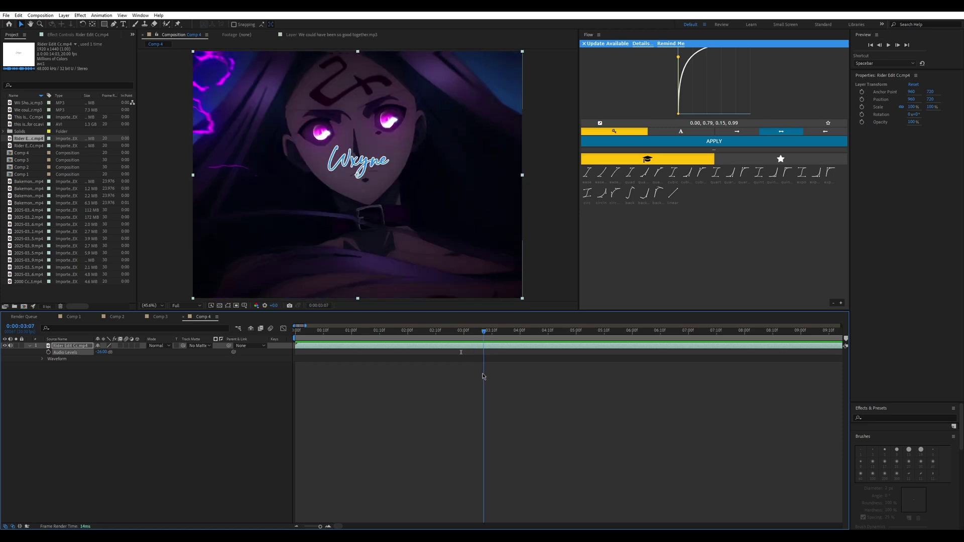
mouse_move(483, 377)
left_mouse_down()
mouse_move(490, 370)
mouse_move(296, 394)
mouse_move(339, 397)
mouse_move(351, 335)
mouse_move(437, 350)
left_mouse_up()
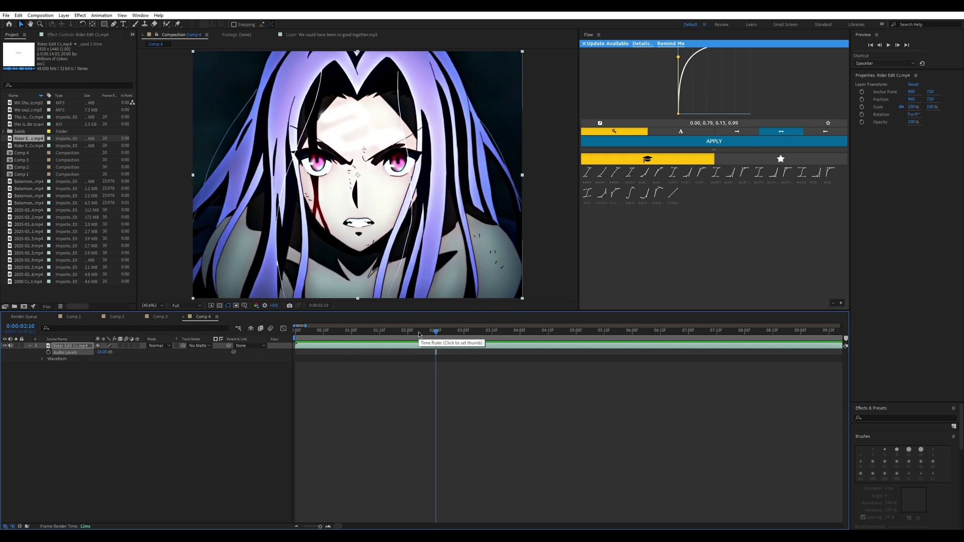